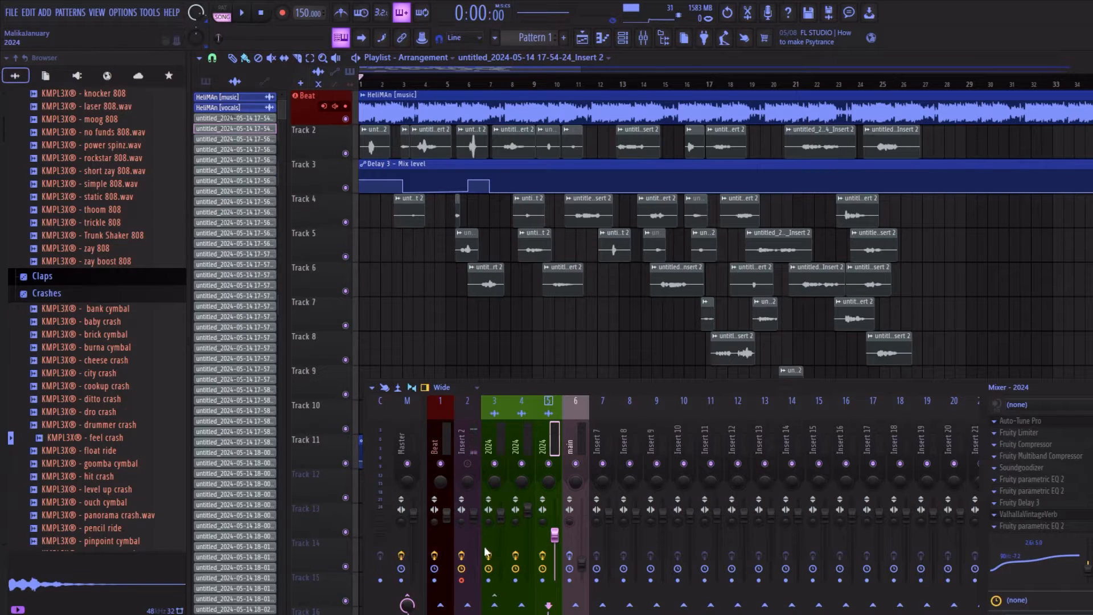
# Play the arrangement with the effects bypassed on mixer tracks 3 to 5, and switch those effects back on
pyautogui.click(524, 561)
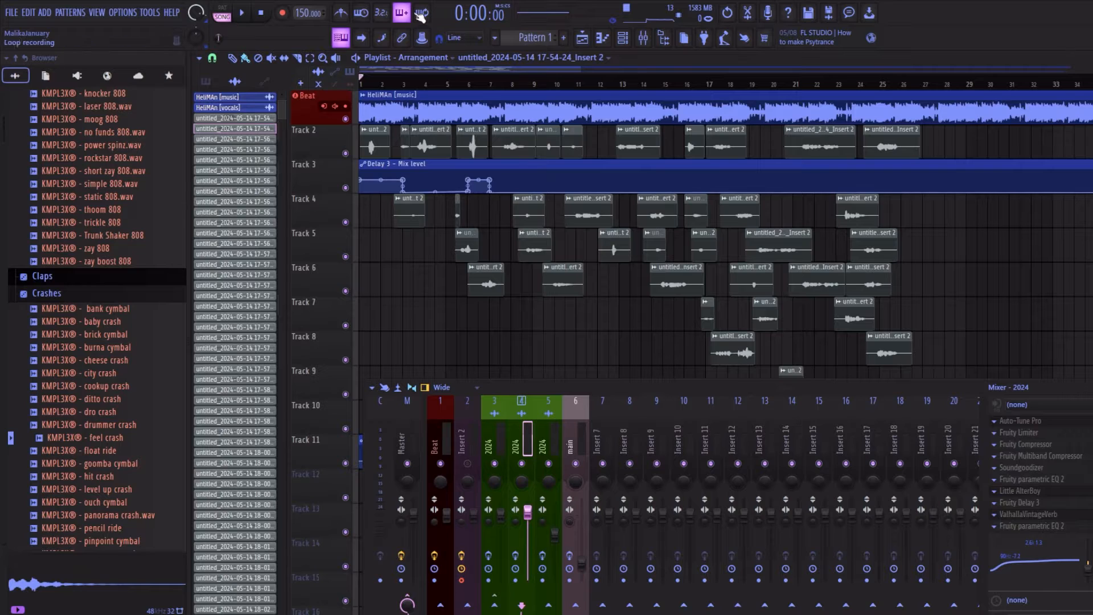
pyautogui.press('space')
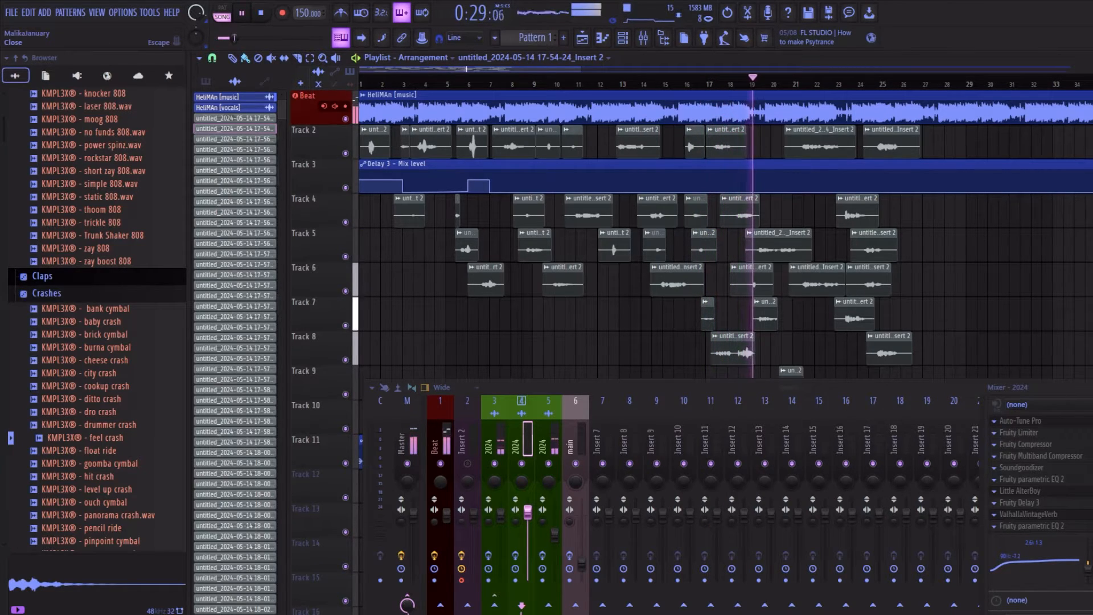
pyautogui.press('F9')
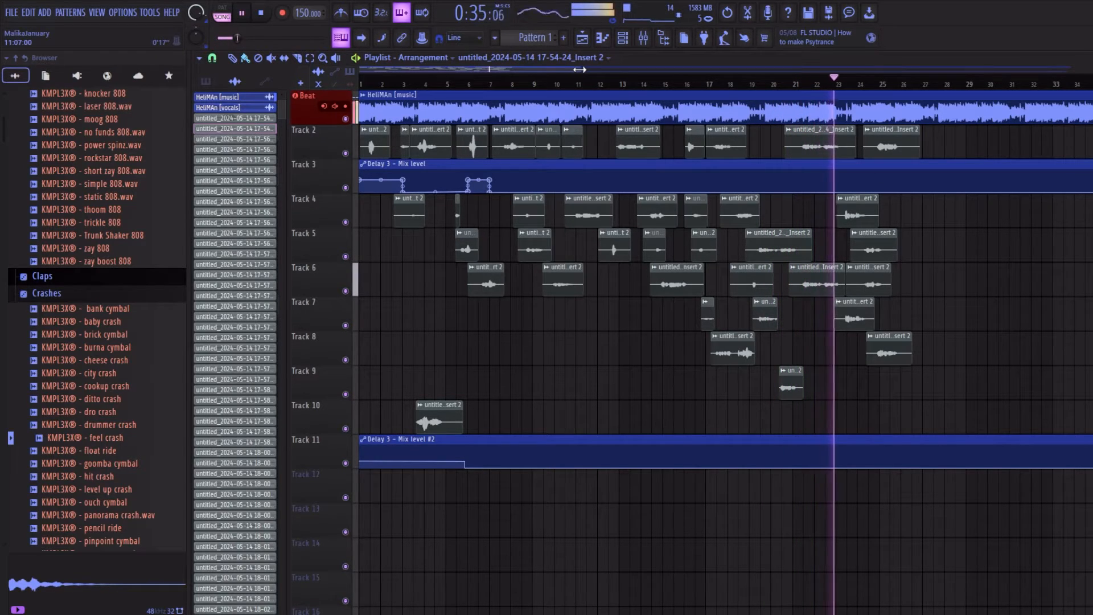
pyautogui.moveTo(580, 69); pyautogui.dragTo(927, 91)
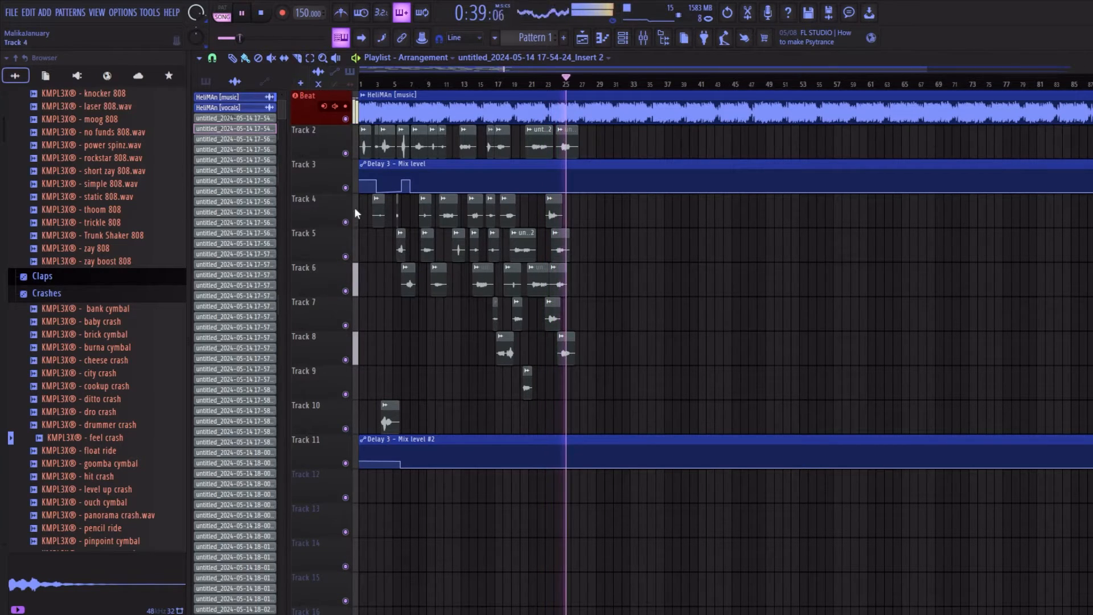
pyautogui.press('space')
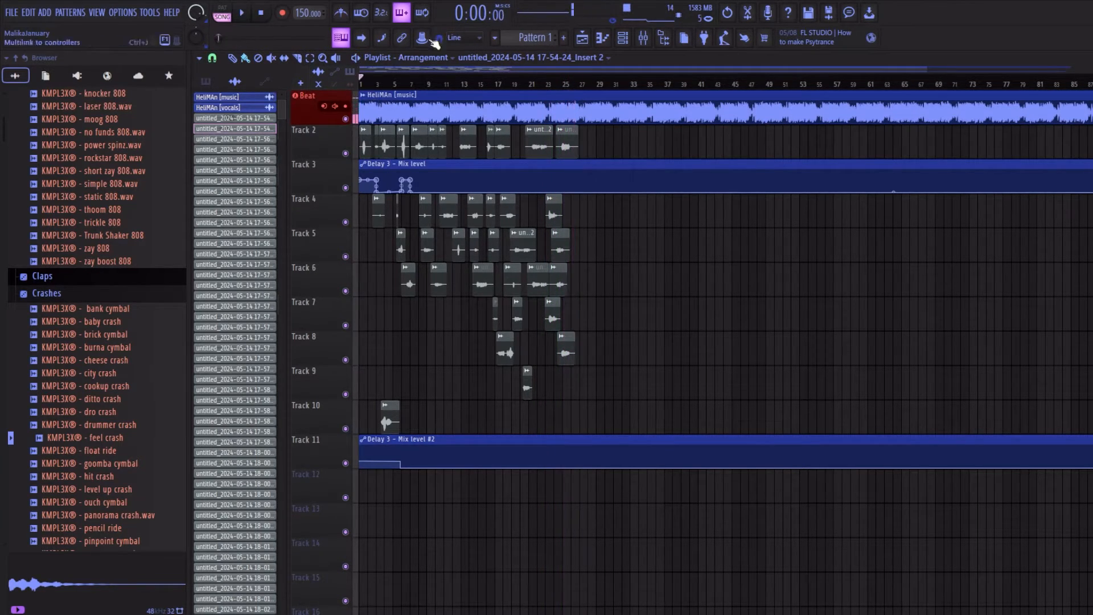
pyautogui.click(655, 38)
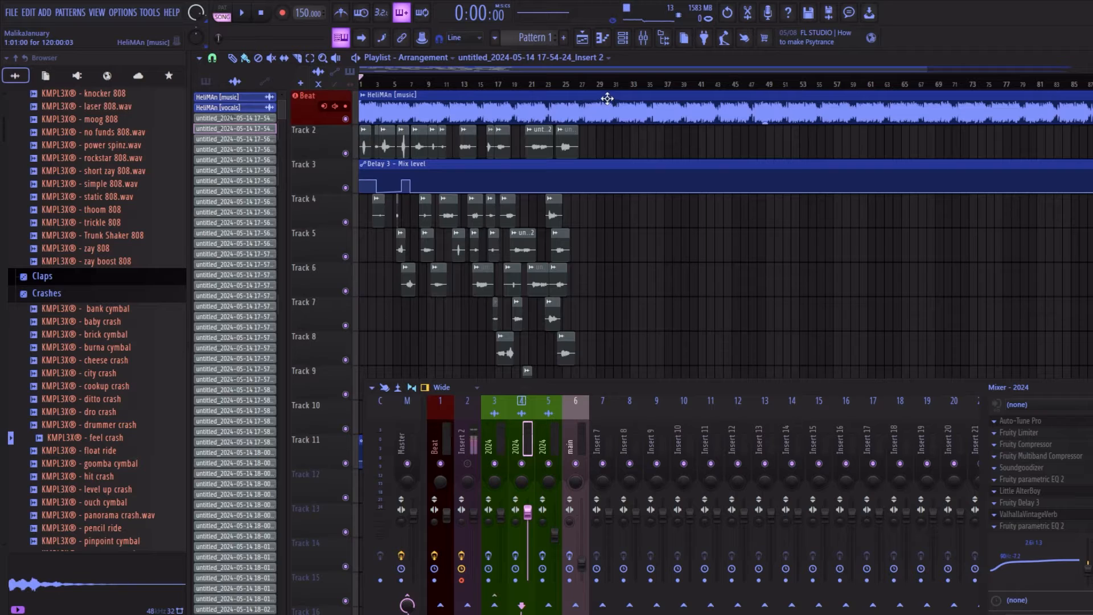
pyautogui.click(488, 555)
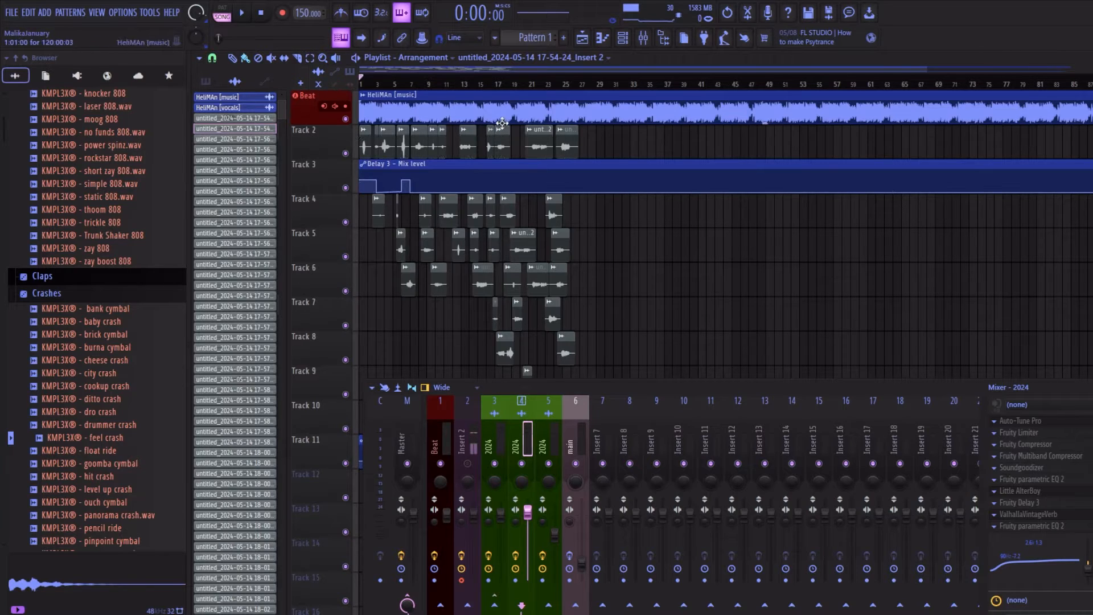
# Inspect the settings of Tweak If Distorted! and both Fruity parametric EQ 2 effects on mixer track 3
pyautogui.click(485, 412)
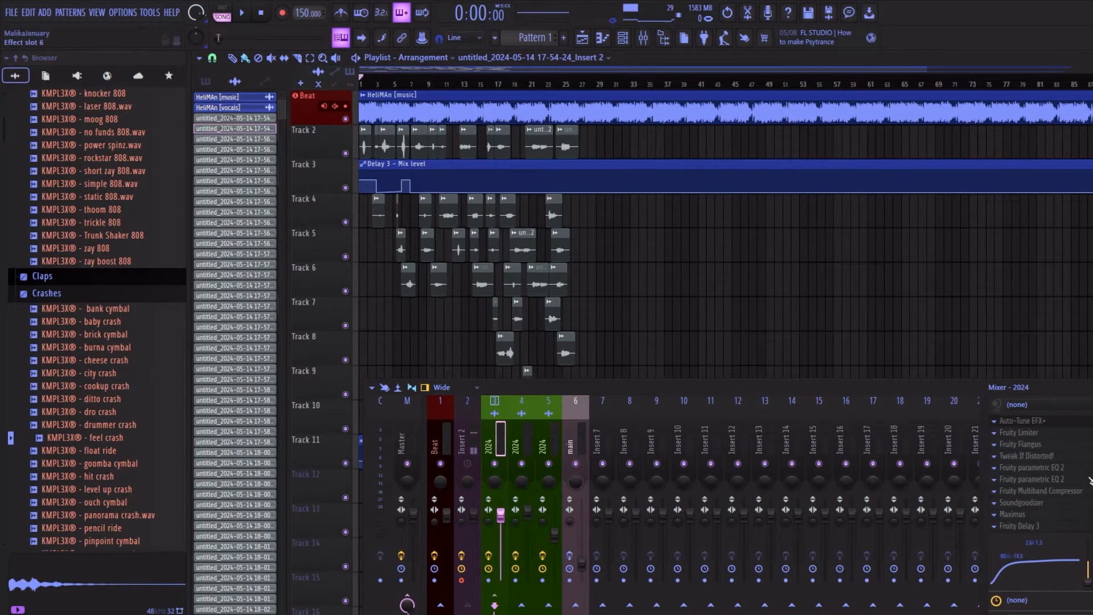
pyautogui.click(1019, 457)
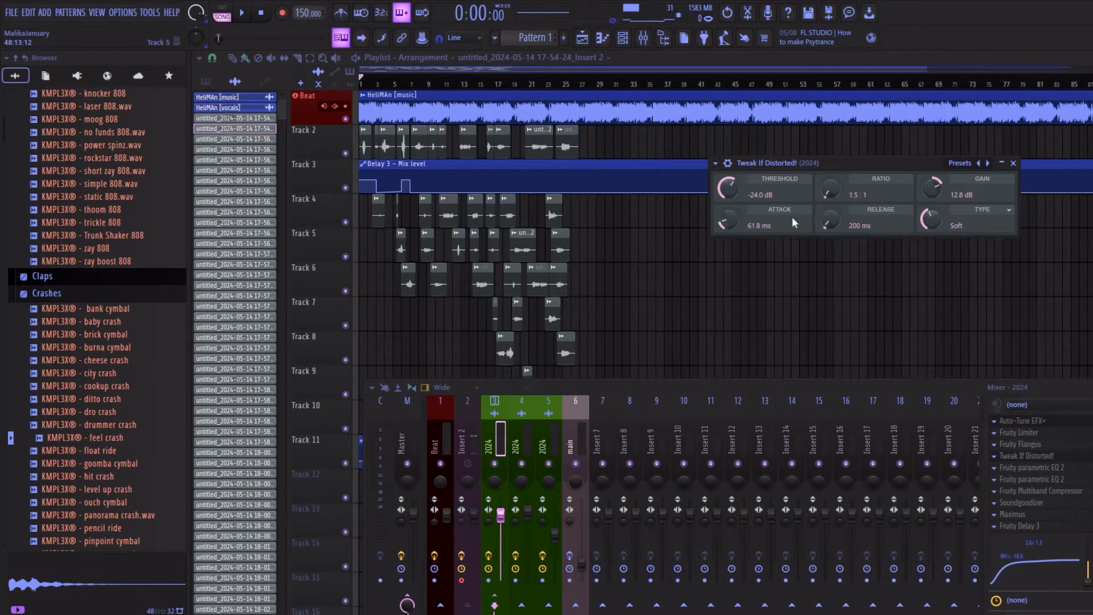
pyautogui.click(1013, 164)
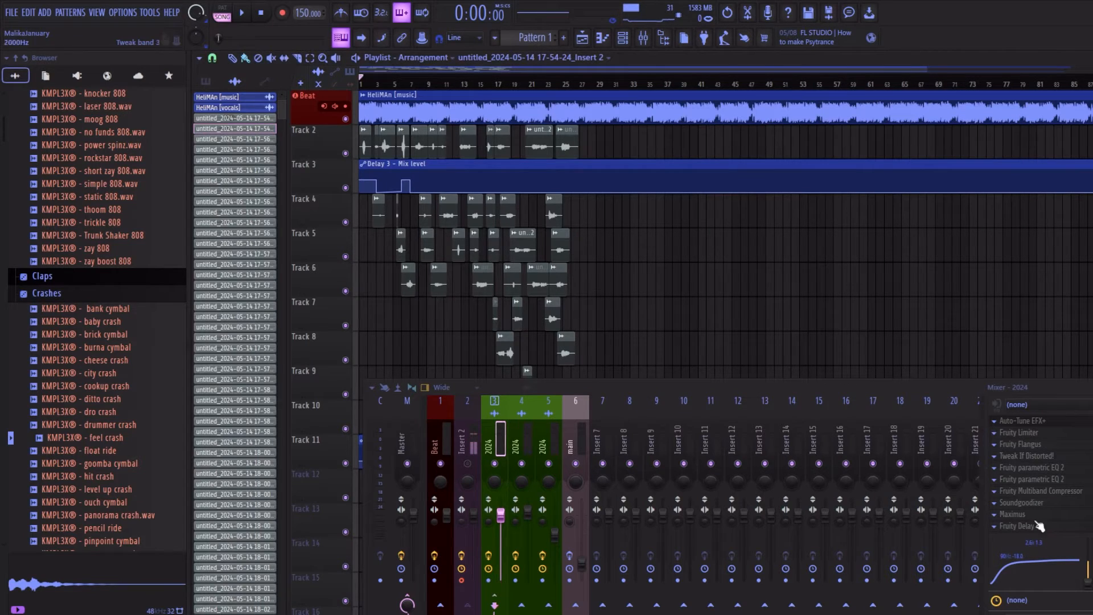
pyautogui.click(1032, 479)
pyautogui.click(1044, 468)
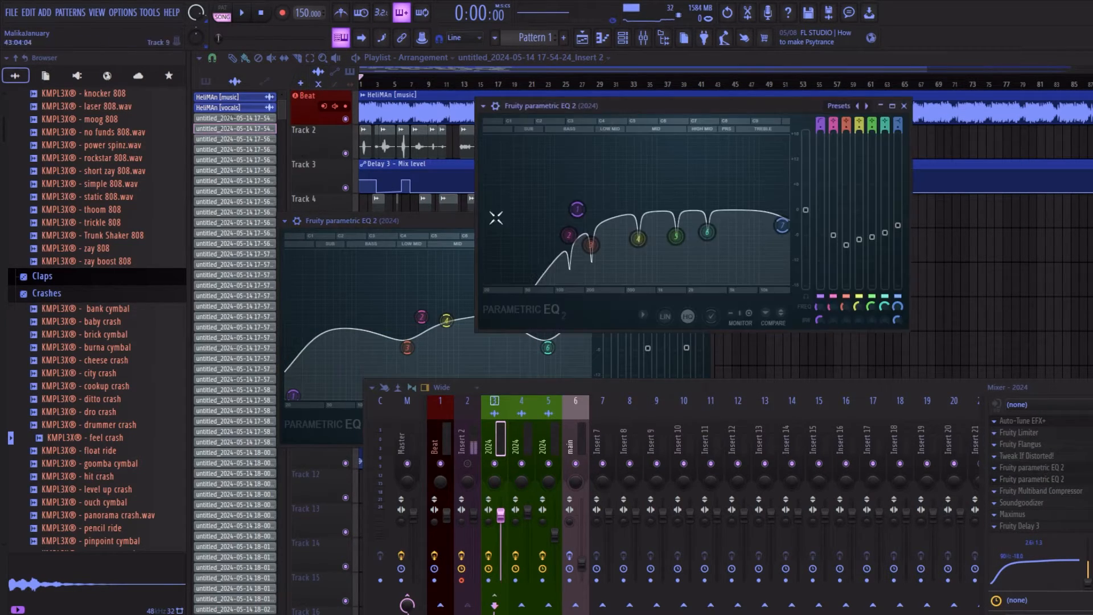
pyautogui.click(904, 106)
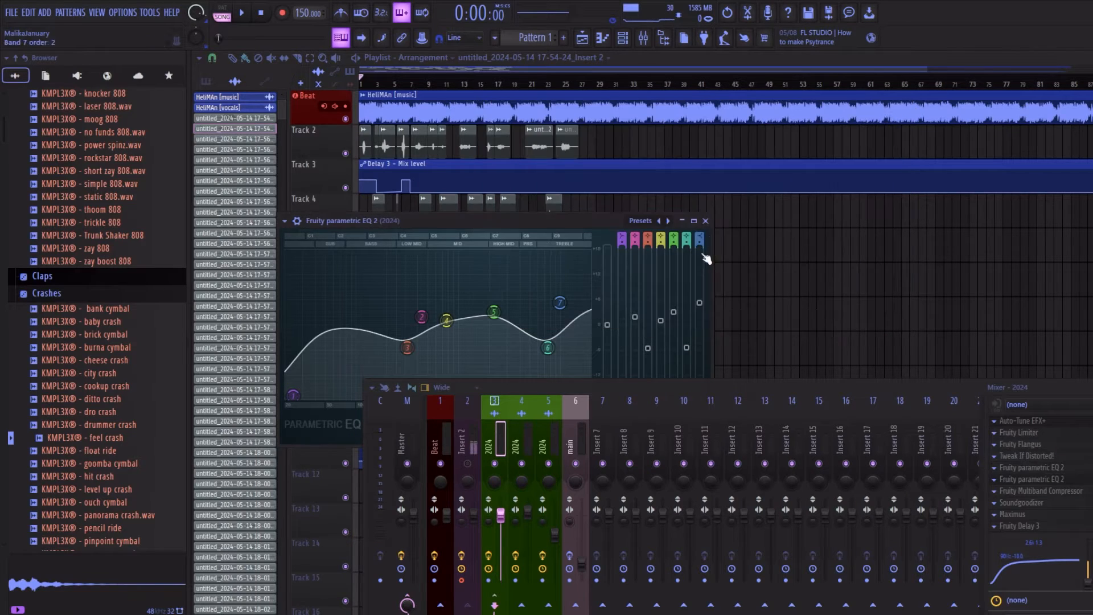
pyautogui.click(705, 221)
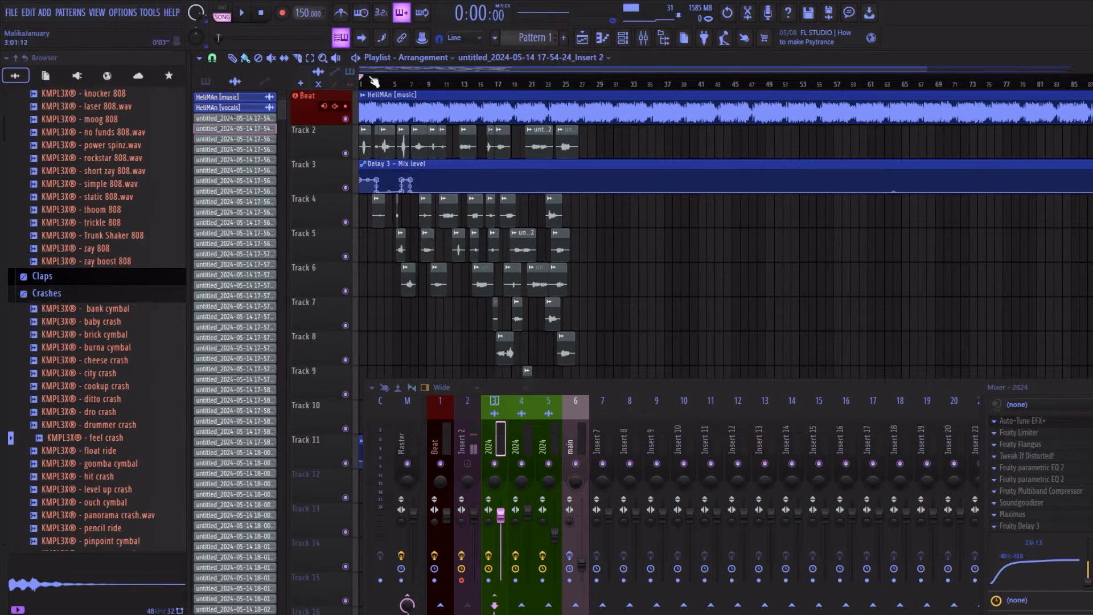
# Play the full arrangement with the vocal effects on, and audition mixer track 3 soloed from about 4 seconds
pyautogui.click(241, 12)
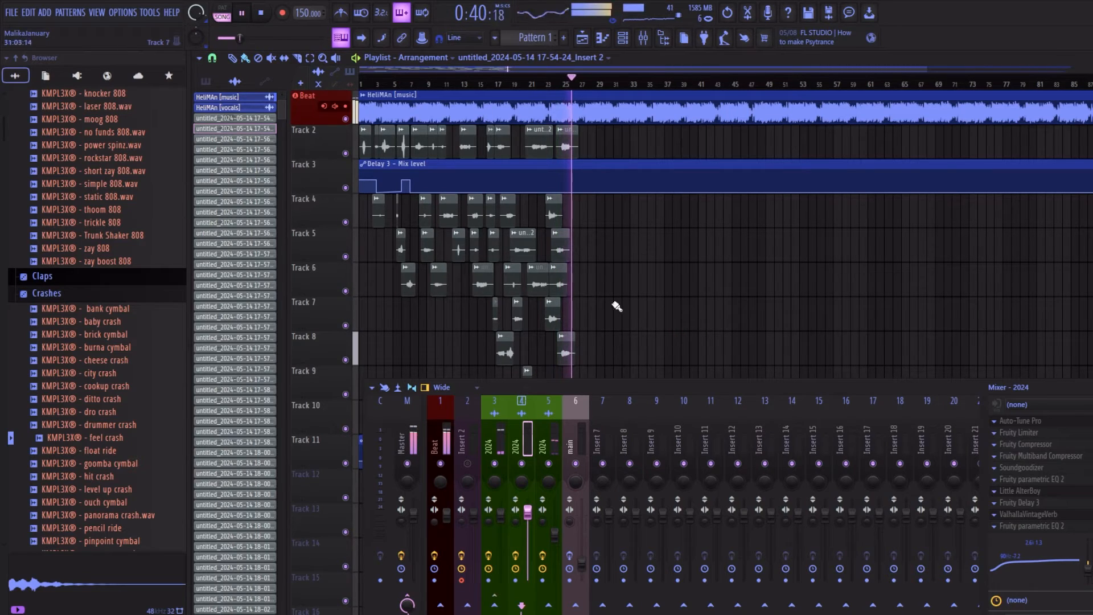
pyautogui.press('space')
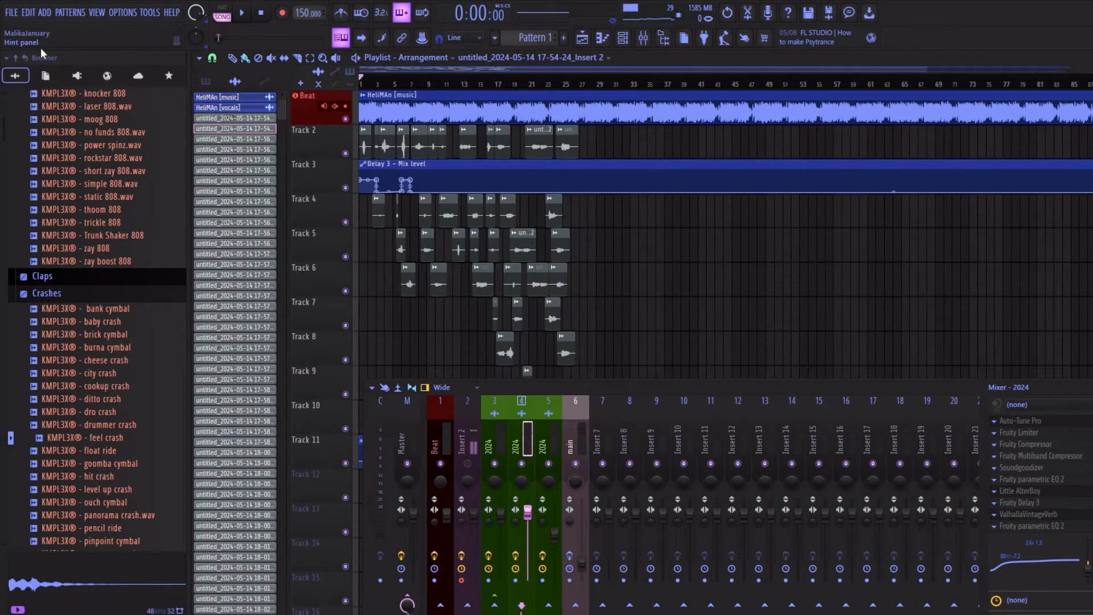
pyautogui.rightClick(495, 465)
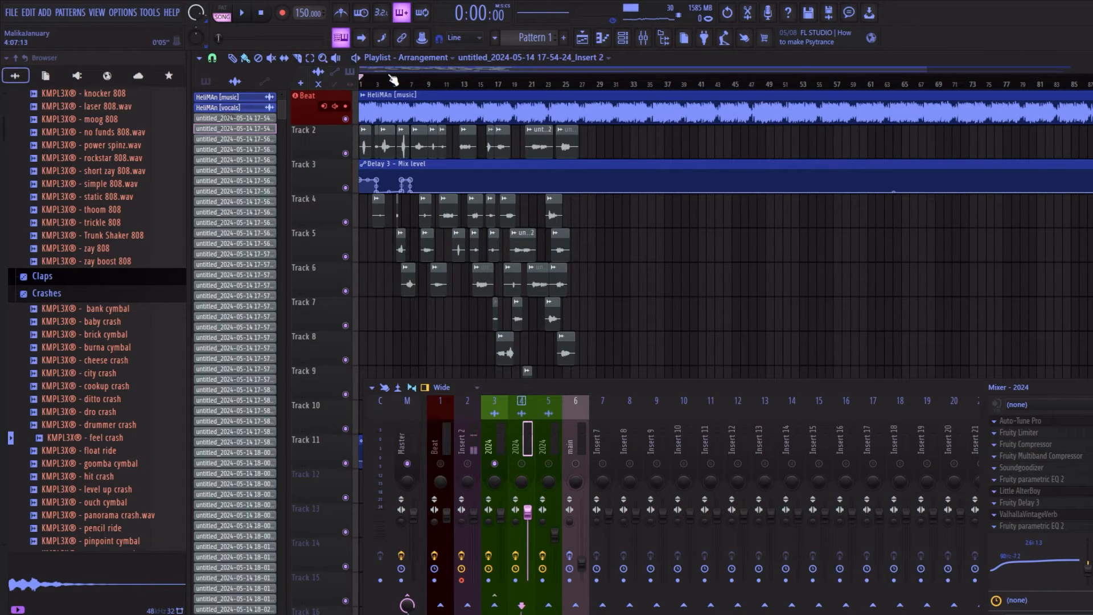
pyautogui.moveTo(393, 79)
pyautogui.mouseDown()
pyautogui.moveTo(403, 74)
pyautogui.moveTo(382, 74)
pyautogui.mouseUp()
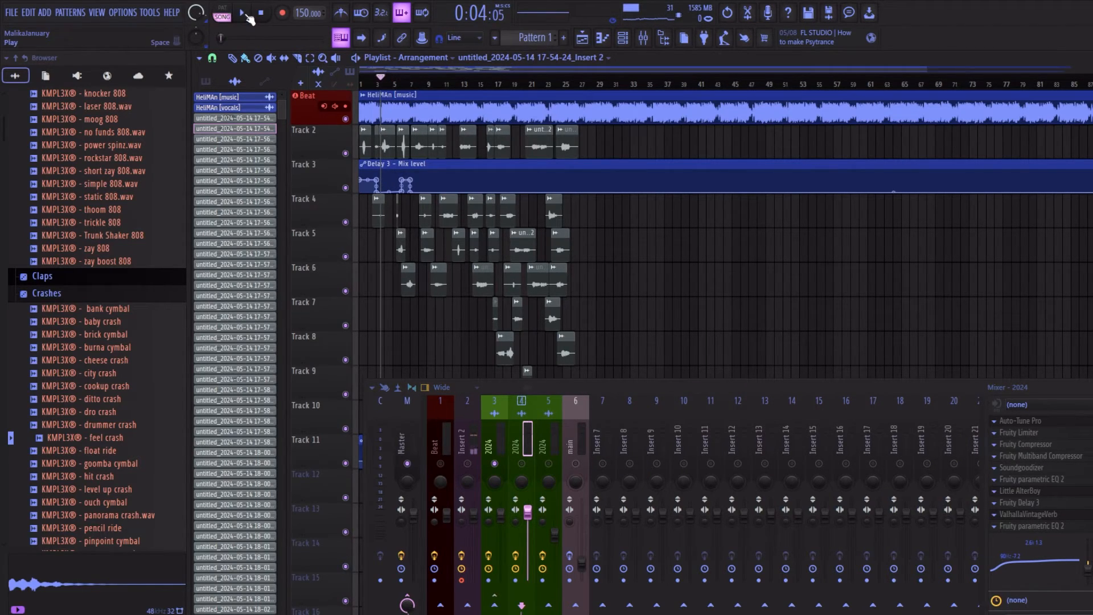
pyautogui.click(244, 14)
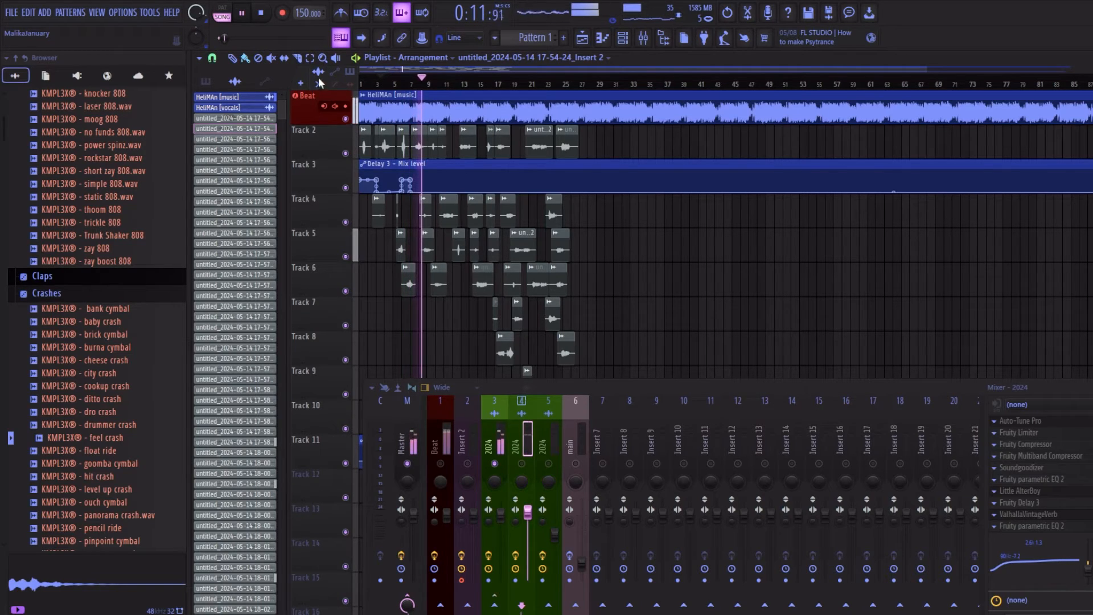
pyautogui.press('space')
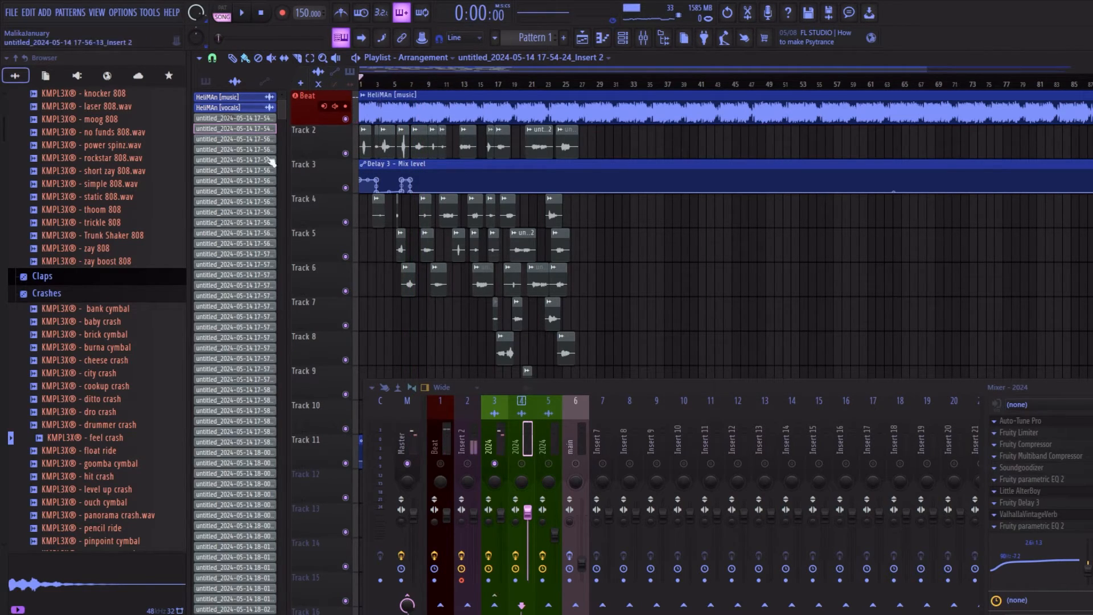
# Solo mixer track 4 and play its vocals from the start of the arrangement
pyautogui.click(524, 465)
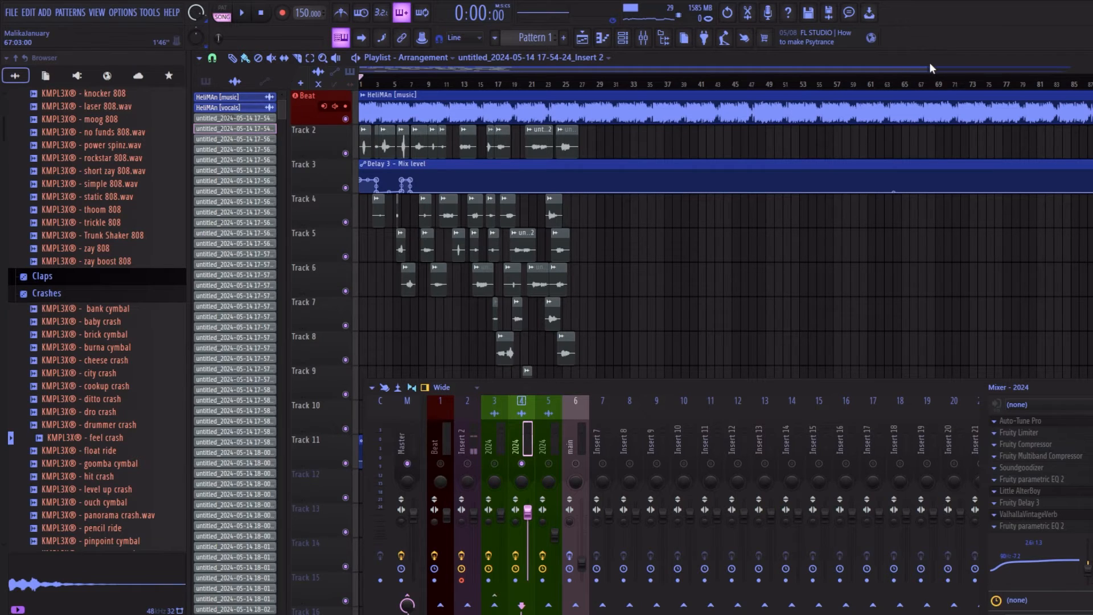
pyautogui.moveTo(932, 68); pyautogui.dragTo(763, 69)
pyautogui.press('space')
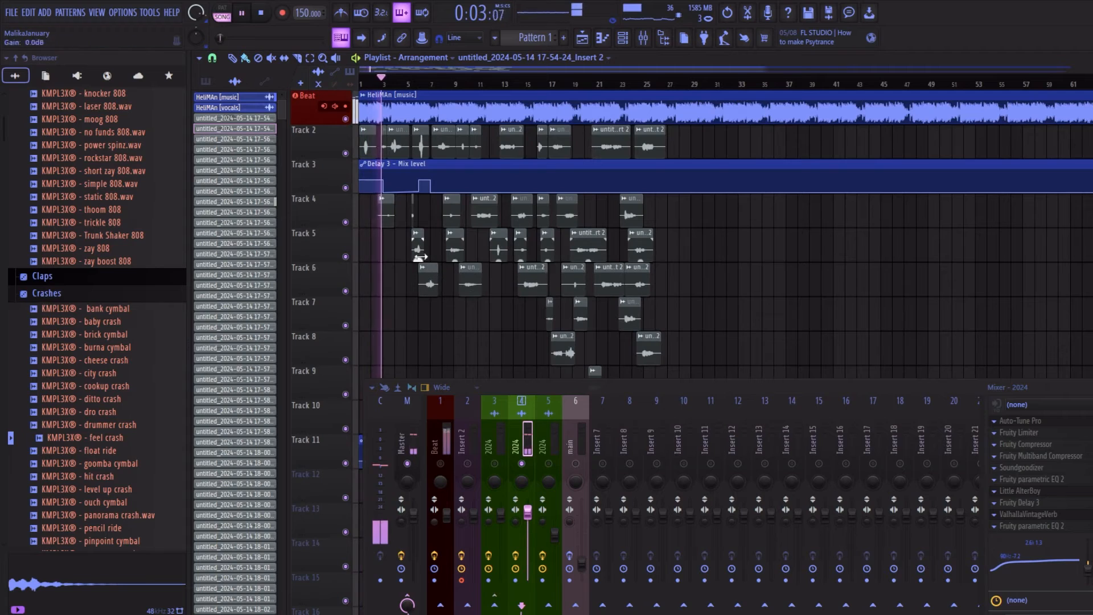
pyautogui.press('space')
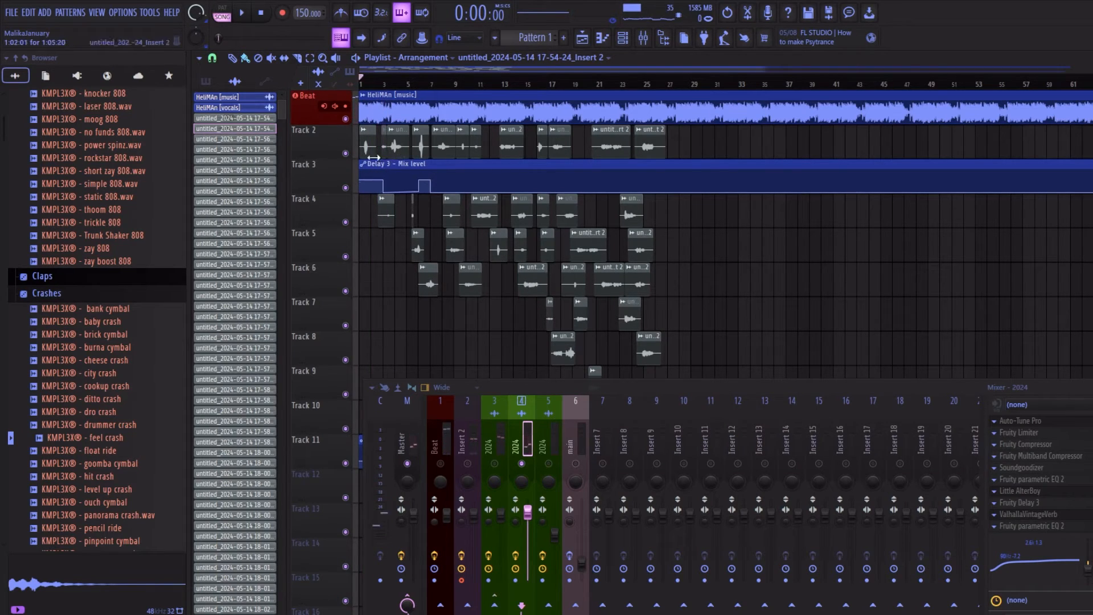
# Examine the Delay 3 - Mix level automation clip on Track 3 and play the opening bars to hear its effect
pyautogui.click(364, 164)
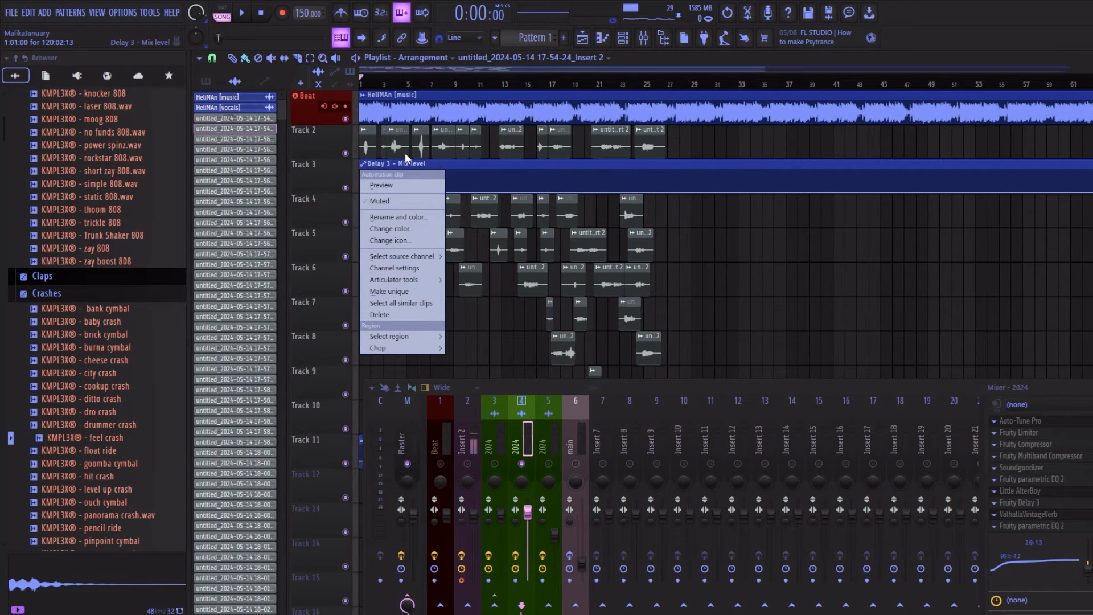
pyautogui.click(959, 17)
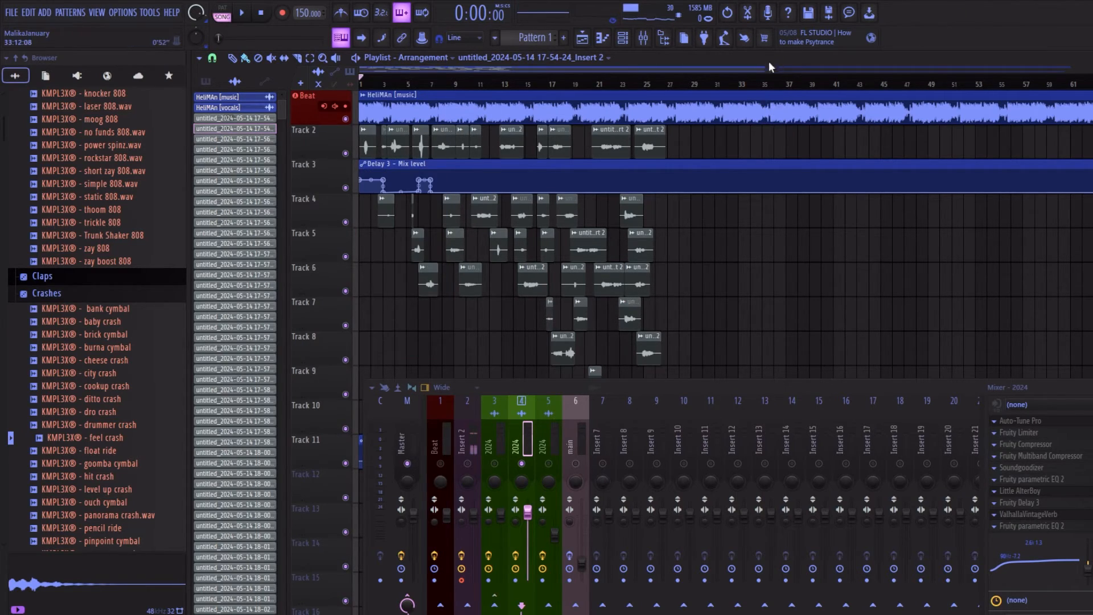
pyautogui.moveTo(768, 67); pyautogui.dragTo(465, 102)
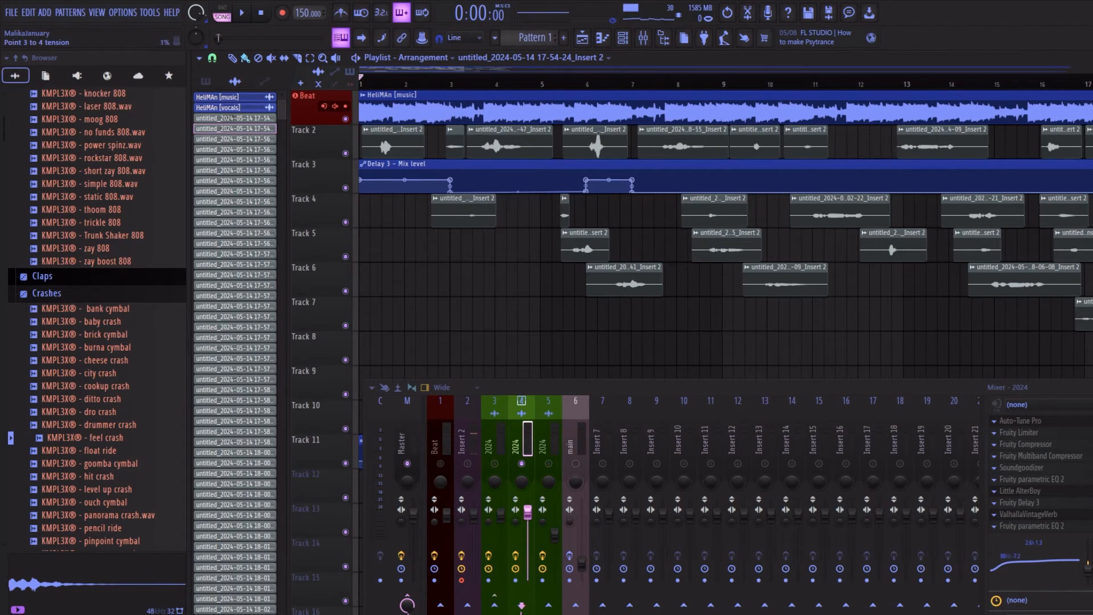
pyautogui.click(518, 190)
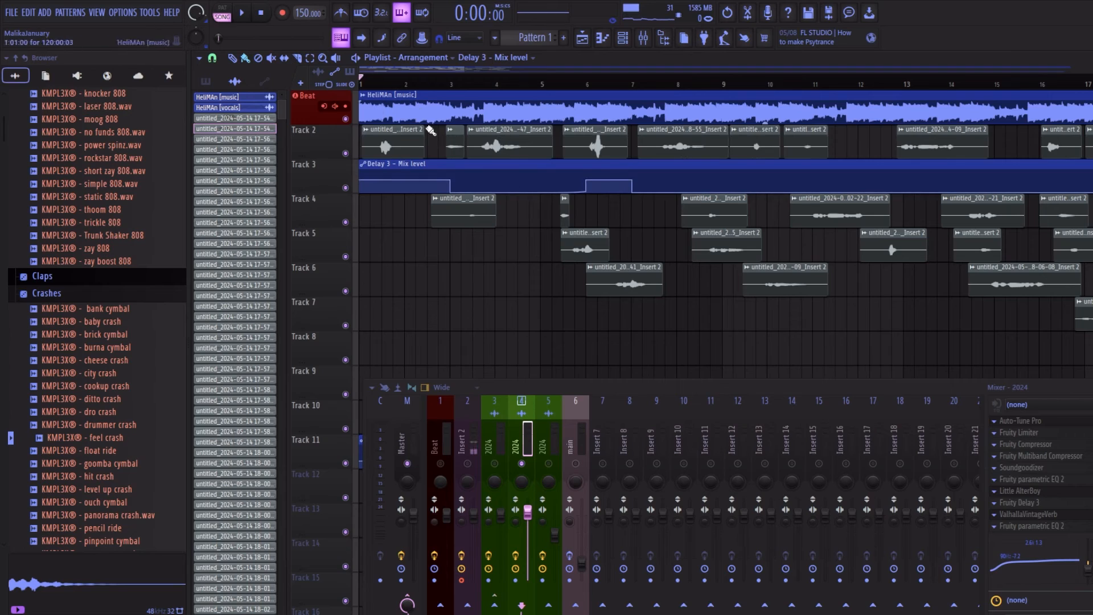
pyautogui.press('space')
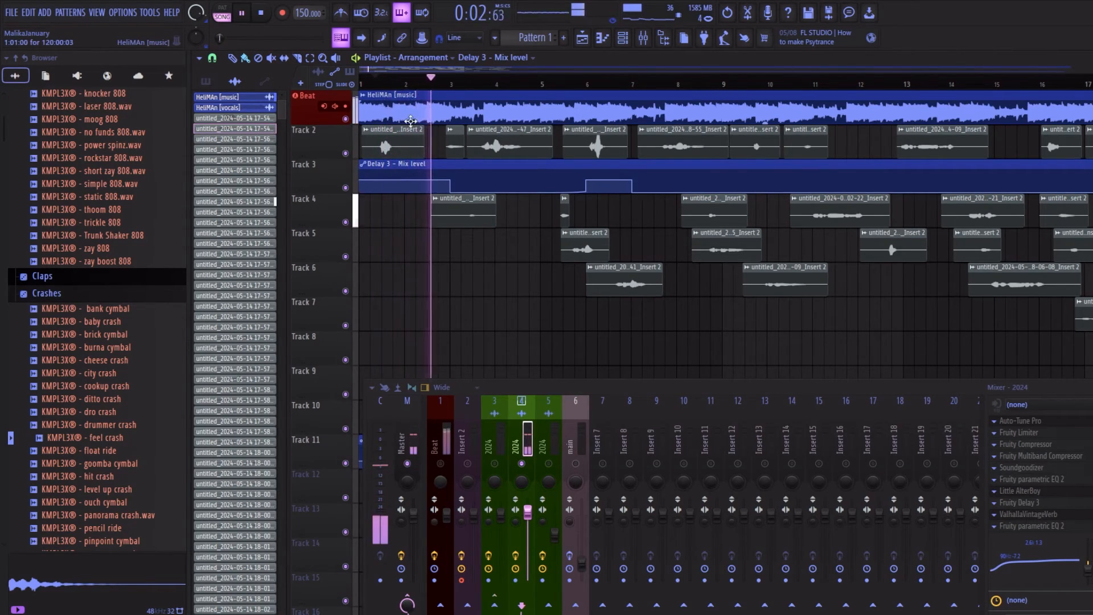
pyautogui.press('space')
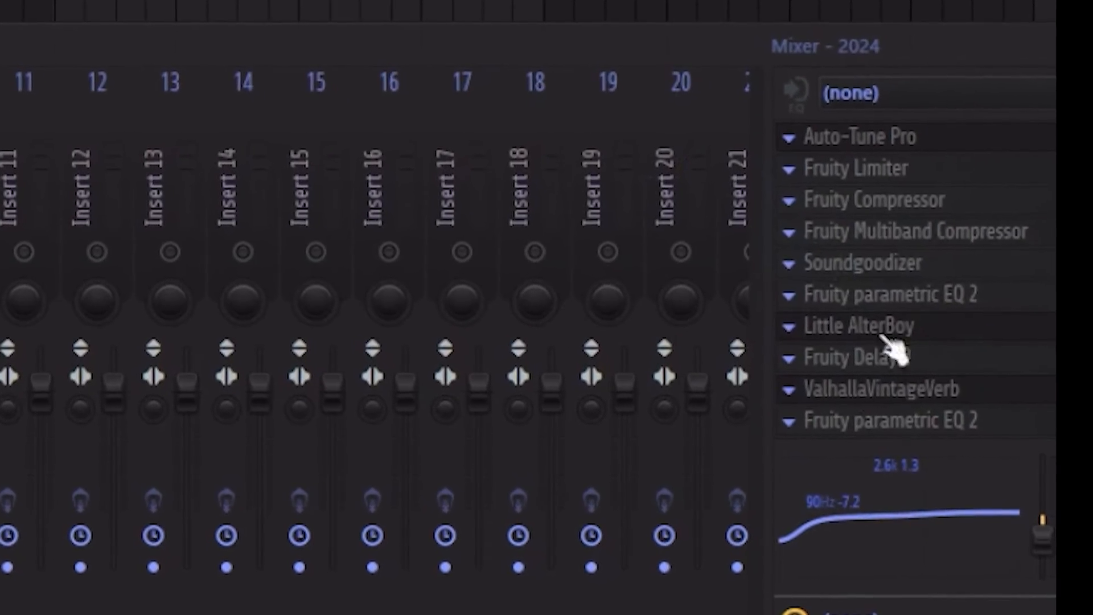
# Open the automation options of Fruity Delay 3's mix level and try reshaping its automation clip around bar 4
pyautogui.rightClick(1018, 350)
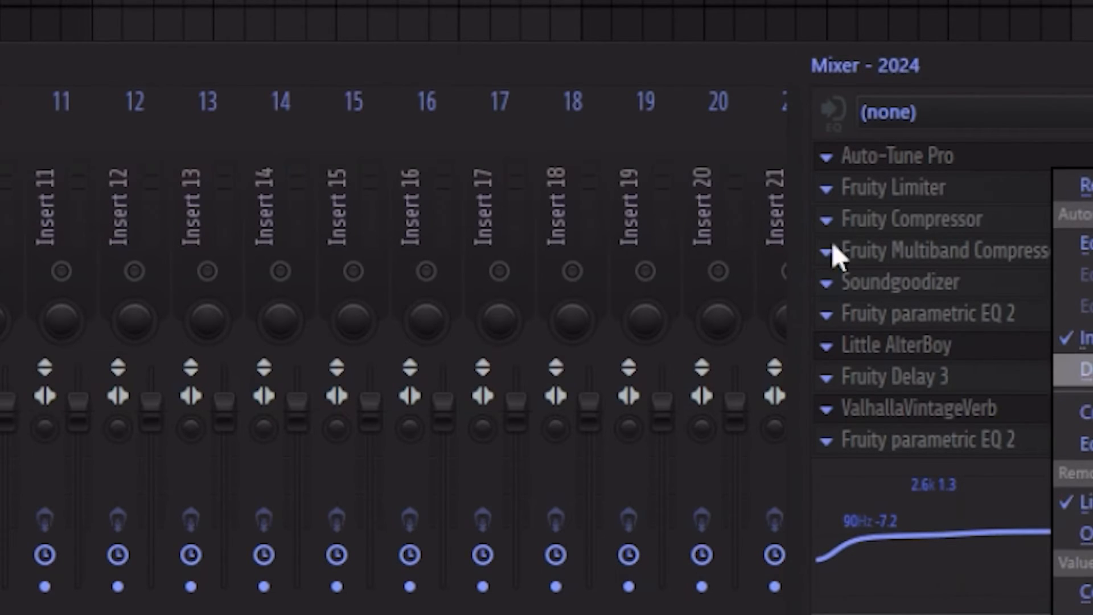
pyautogui.click(1082, 370)
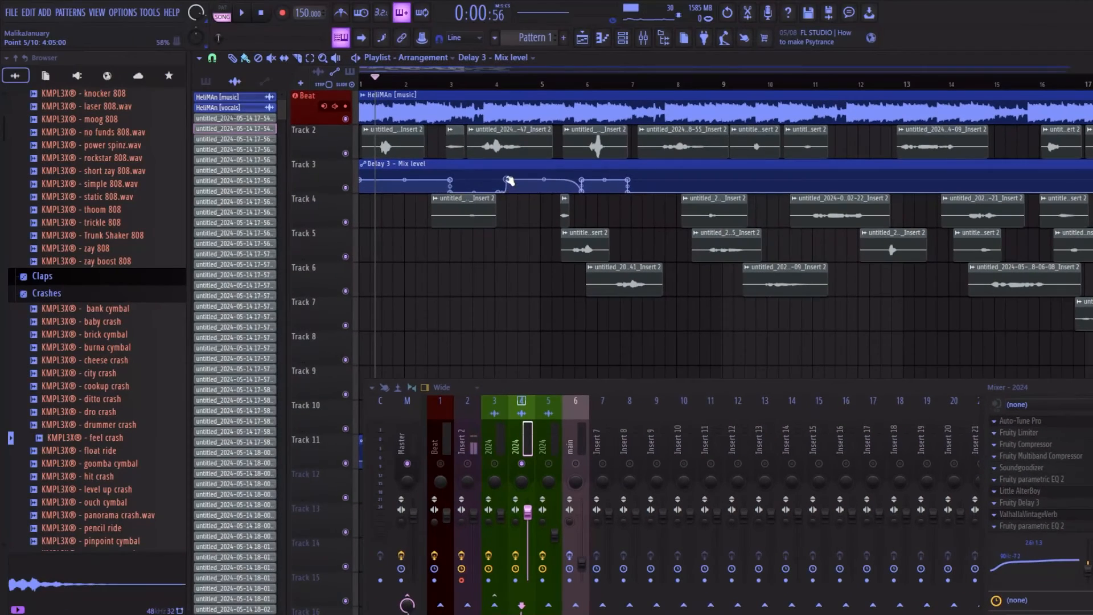
pyautogui.moveTo(510, 178); pyautogui.dragTo(536, 213)
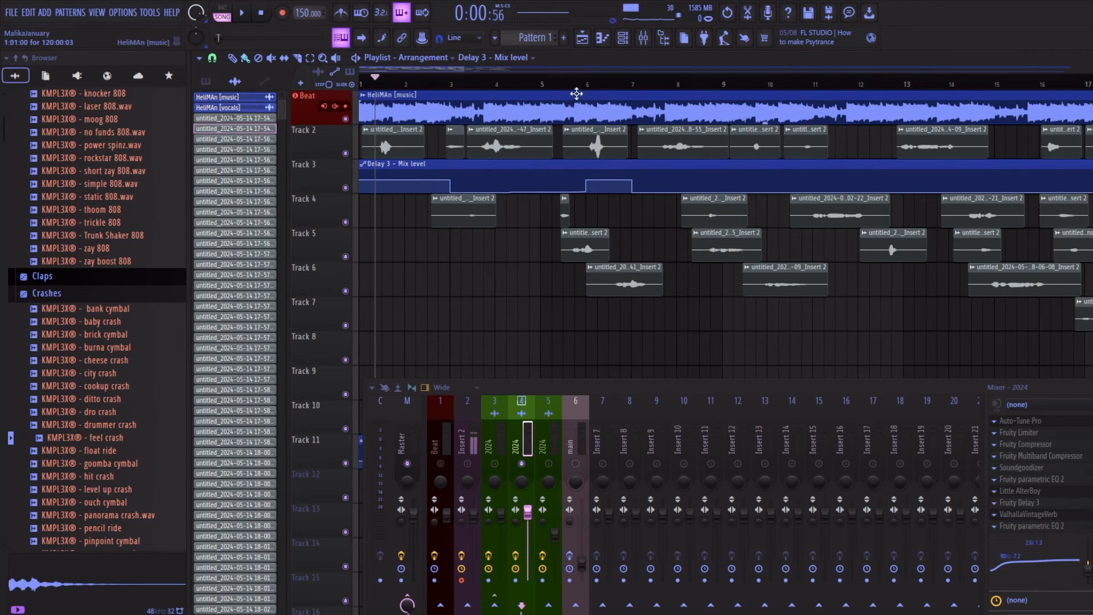
# Play the soloed vocal from just before bar 6, where the Delay 3 mix level rises
pyautogui.moveTo(581, 82)
pyautogui.mouseDown()
pyautogui.moveTo(631, 80)
pyautogui.moveTo(582, 81)
pyautogui.mouseUp()
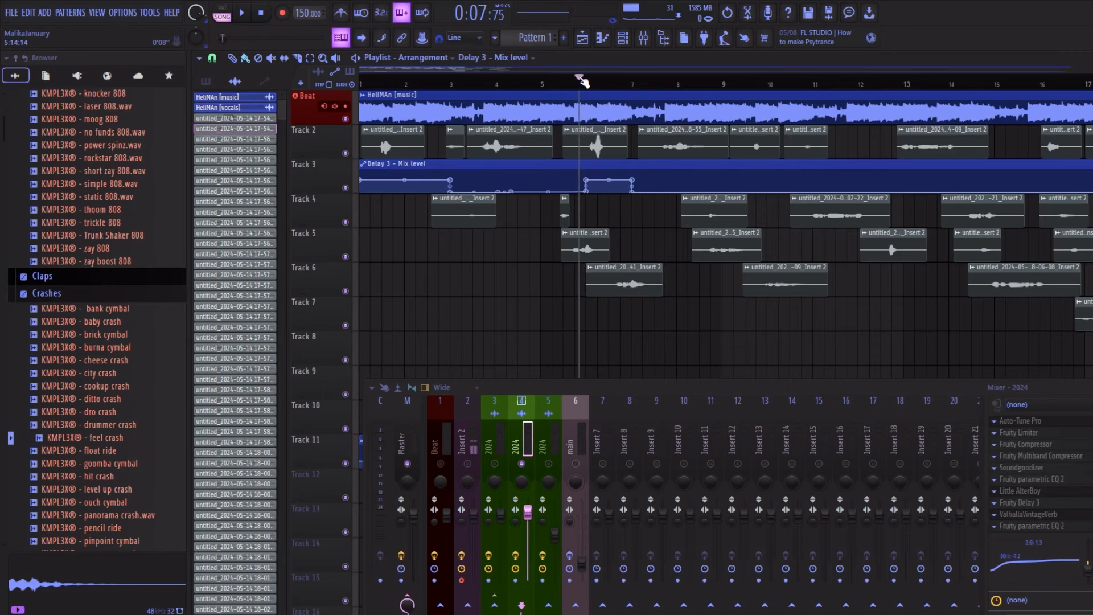
pyautogui.press('space')
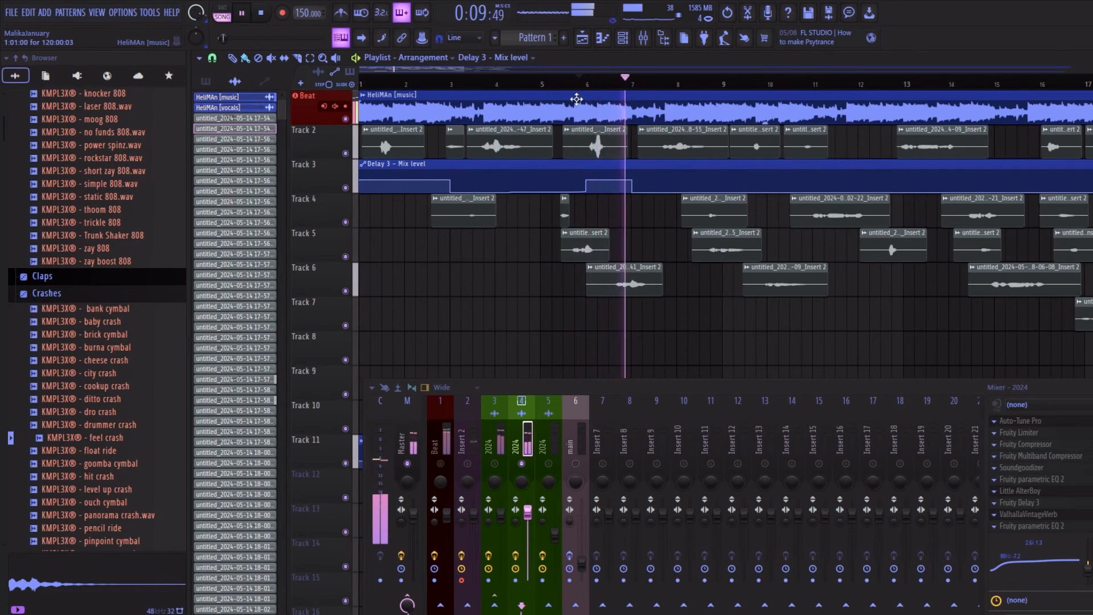
pyautogui.press('space')
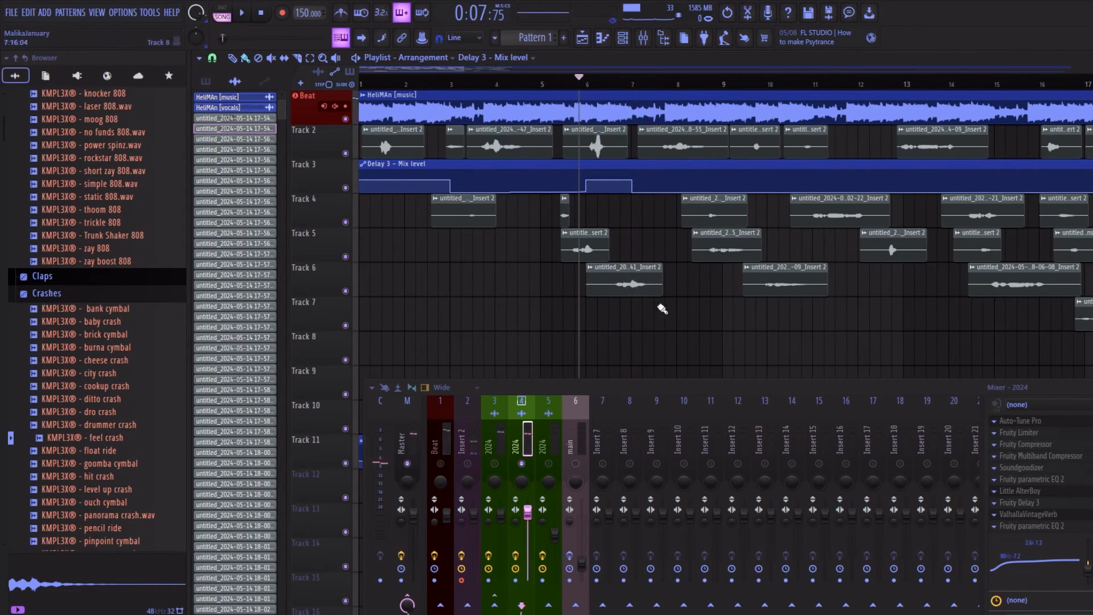
# Solo mixer track 5 and play its vocals from about bar 9, selecting its mixer channel during playback
pyautogui.click(548, 464)
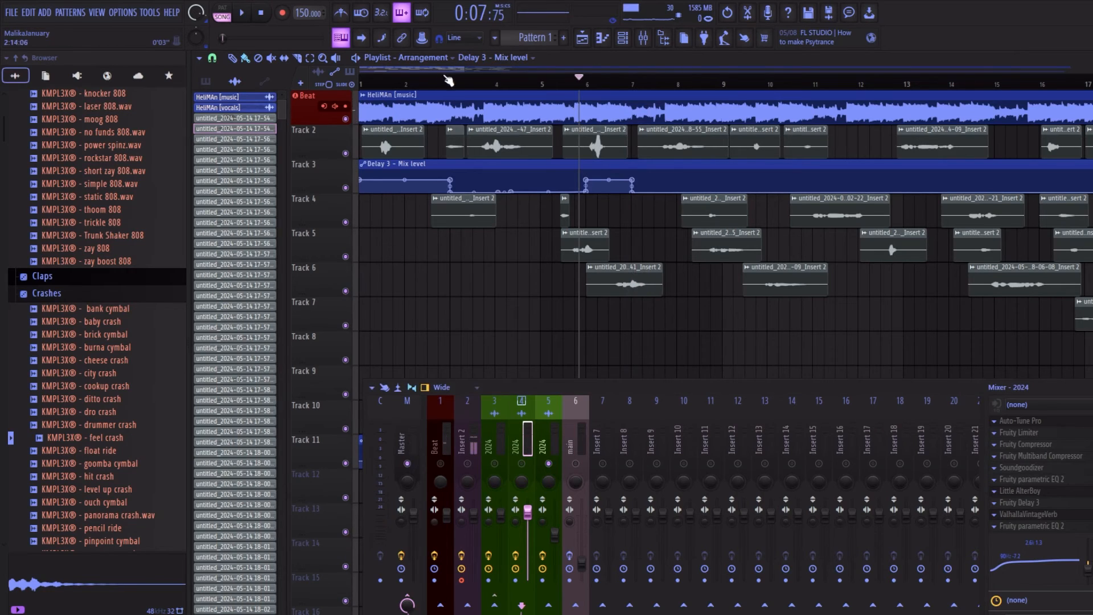
pyautogui.scroll(-5, 448, 81)
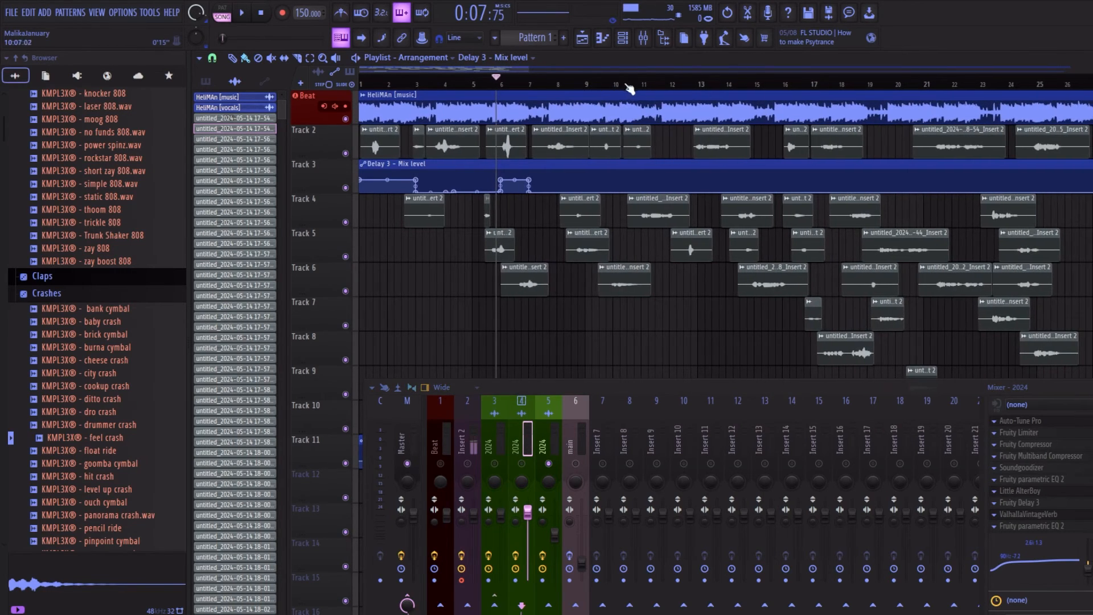
pyautogui.click(680, 82)
pyautogui.click(590, 83)
pyautogui.press('space')
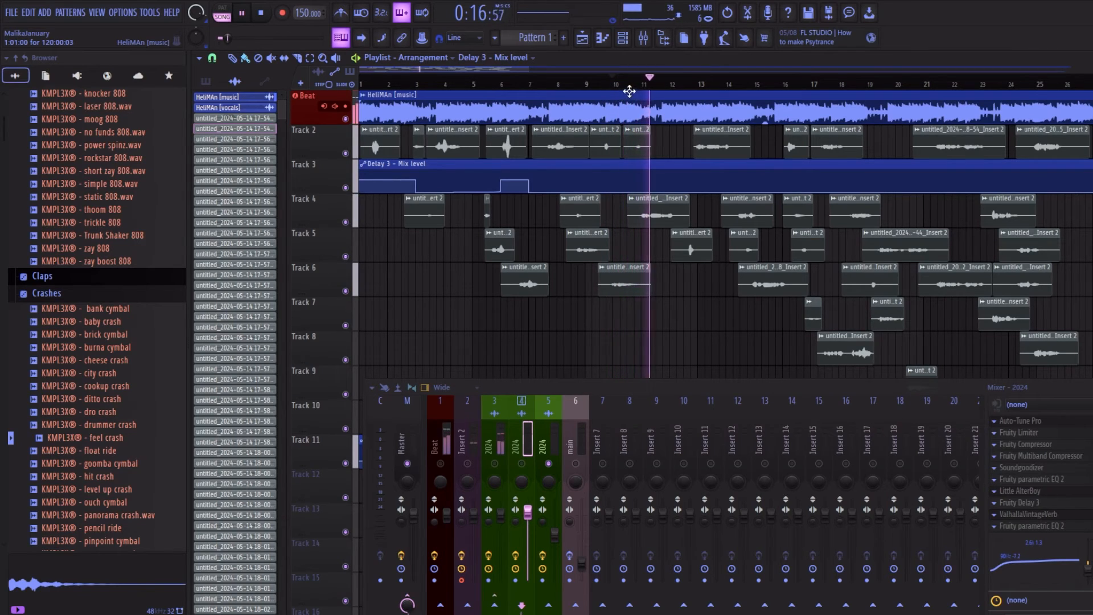
pyautogui.click(554, 530)
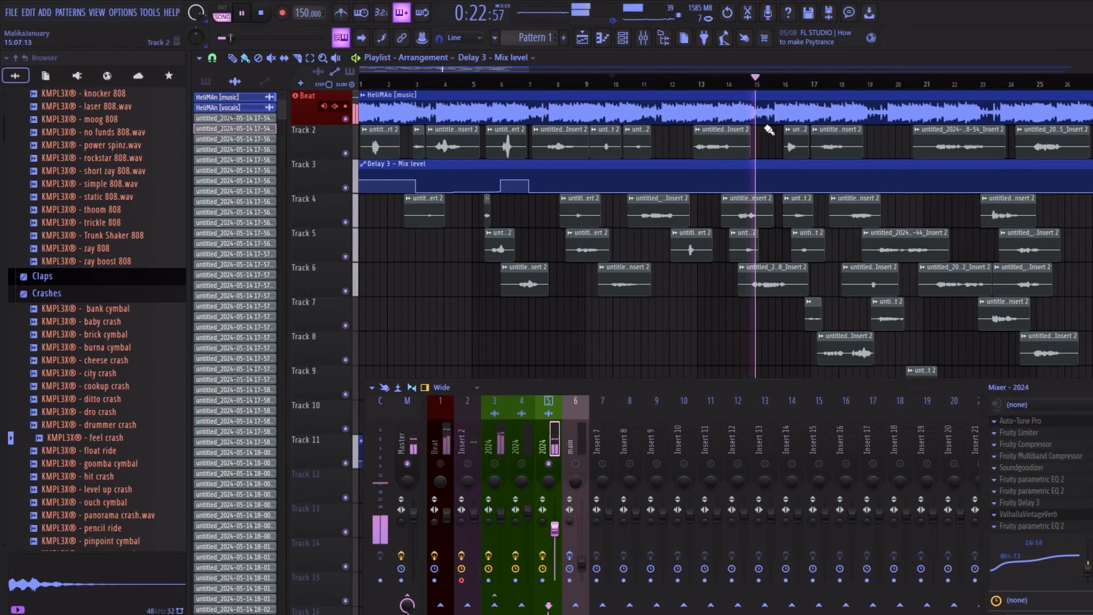
pyautogui.press('space')
# Play the soloed mixer track 5 vocals from about the middle of bar 13 through to the last vocal clips around bar 25
pyautogui.moveTo(493, 69); pyautogui.dragTo(535, 82)
pyautogui.click(536, 82)
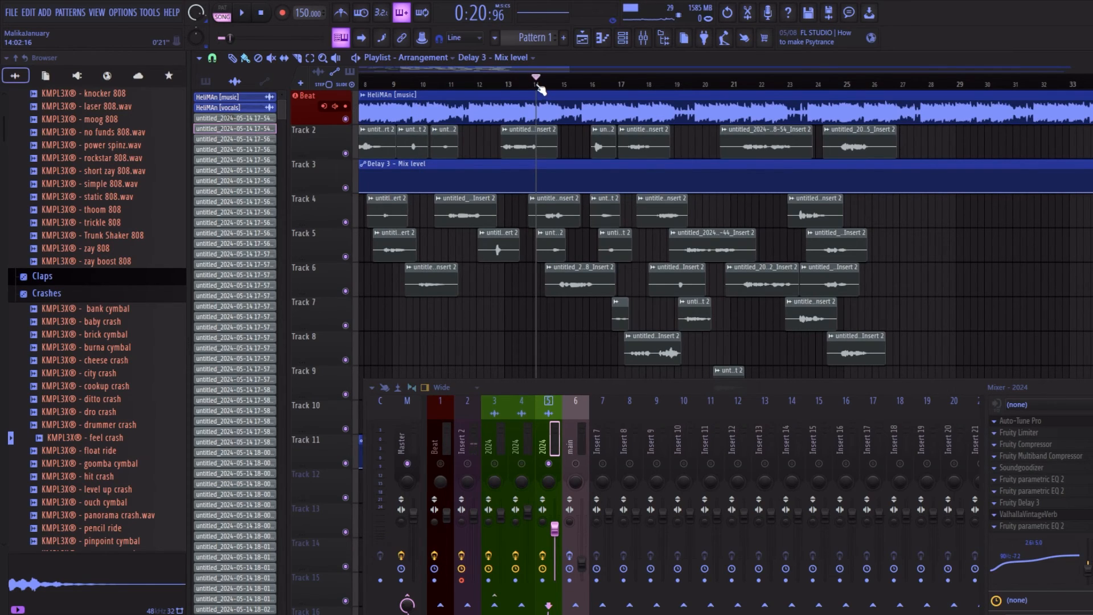
pyautogui.press('space')
pyautogui.moveTo(525, 86); pyautogui.dragTo(521, 90)
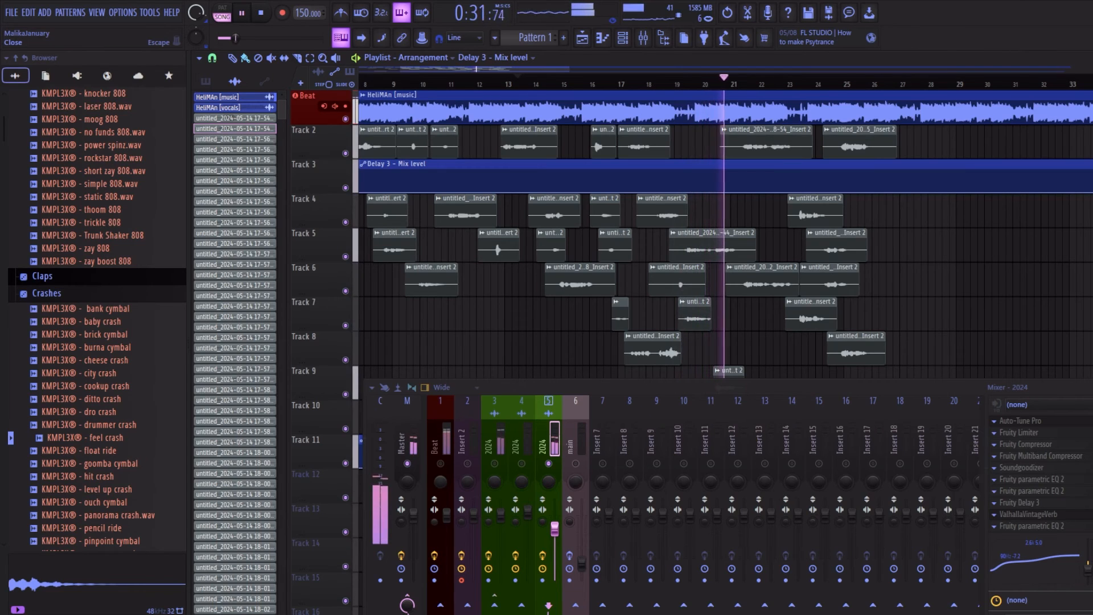
pyautogui.moveTo(961, 388)
pyautogui.mouseDown()
pyautogui.moveTo(927, 469)
pyautogui.moveTo(927, 421)
pyautogui.moveTo(952, 343)
pyautogui.moveTo(958, 389)
pyautogui.moveTo(942, 381)
pyautogui.mouseUp()
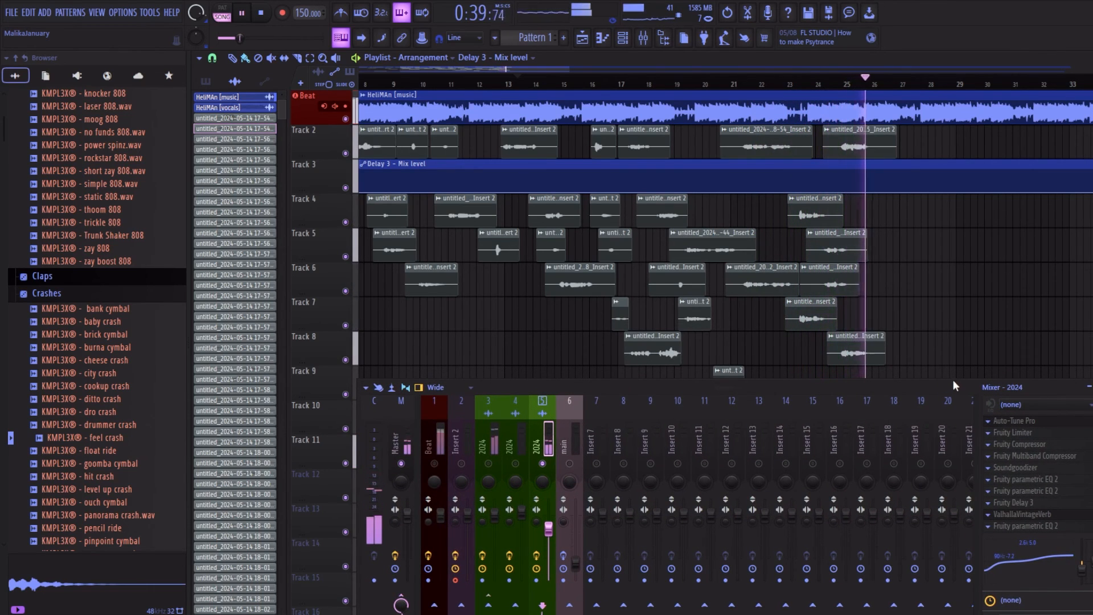
pyautogui.press('space')
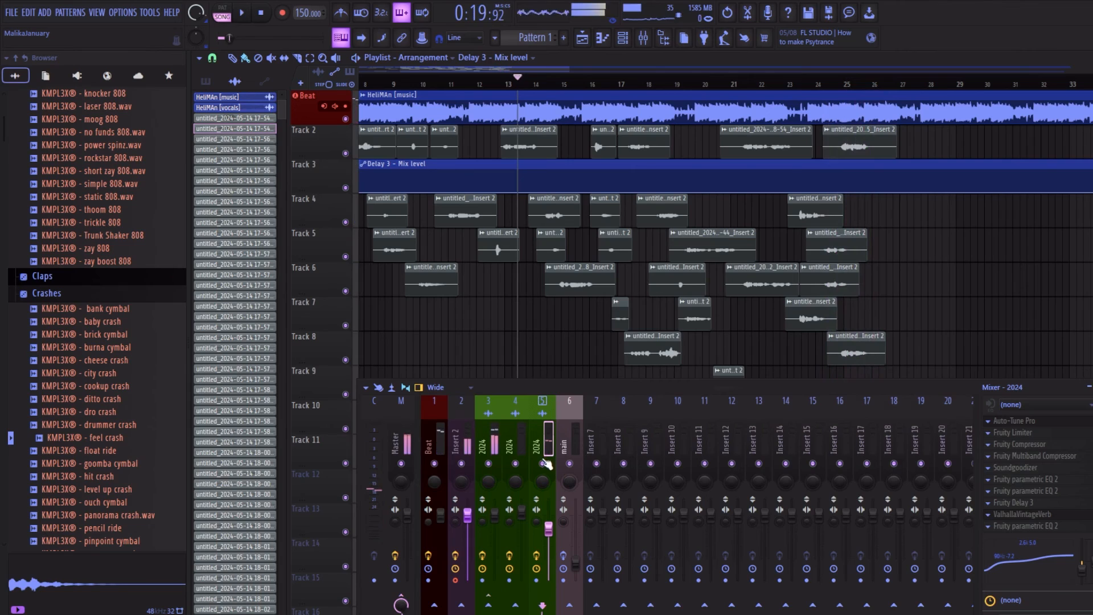
# Solo mixer track 5 again and show the whole arrangement from bar 1 in the playlist
pyautogui.rightClick(548, 462)
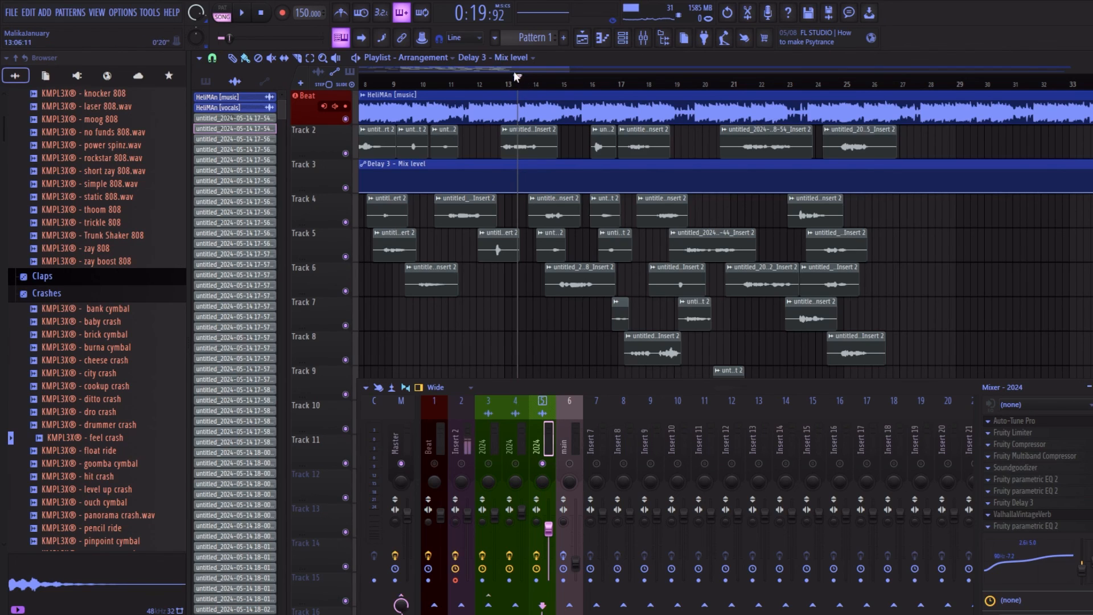
pyautogui.moveTo(508, 67); pyautogui.dragTo(463, 85)
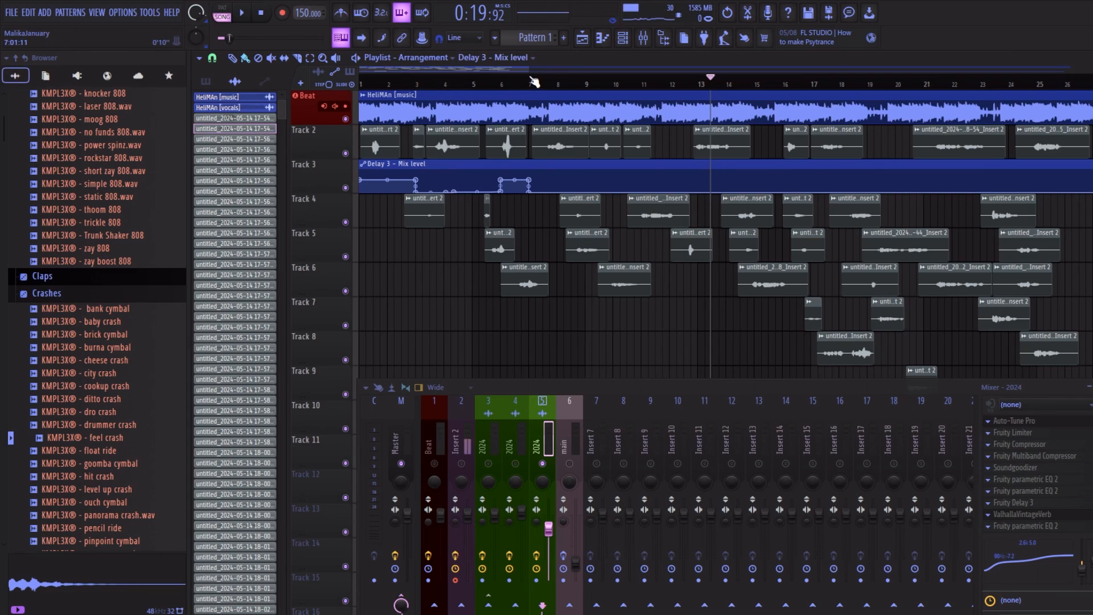
pyautogui.moveTo(529, 68); pyautogui.dragTo(1052, 111)
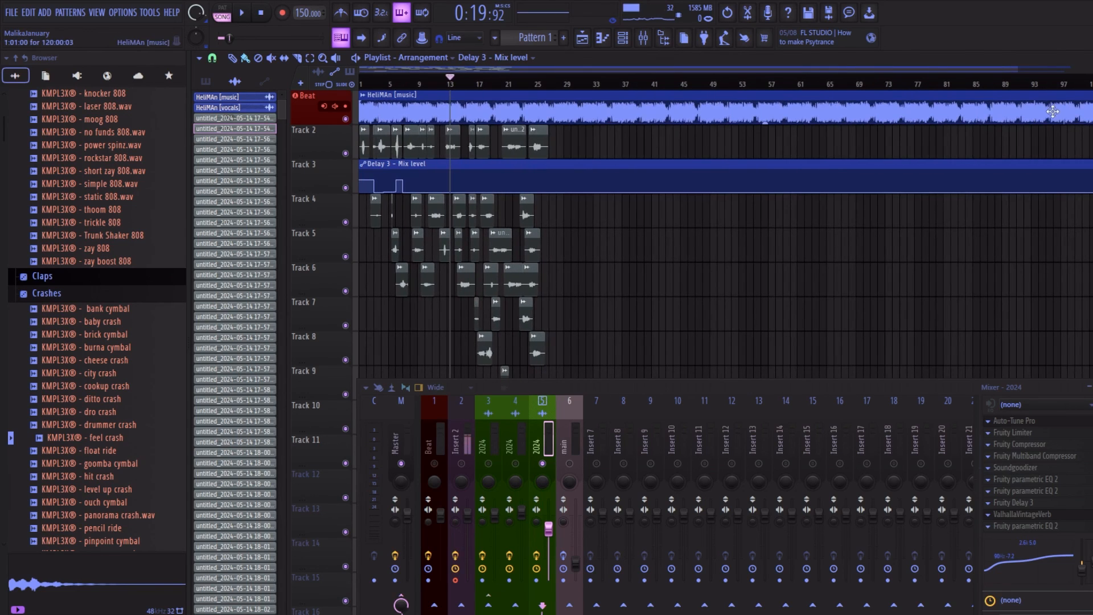